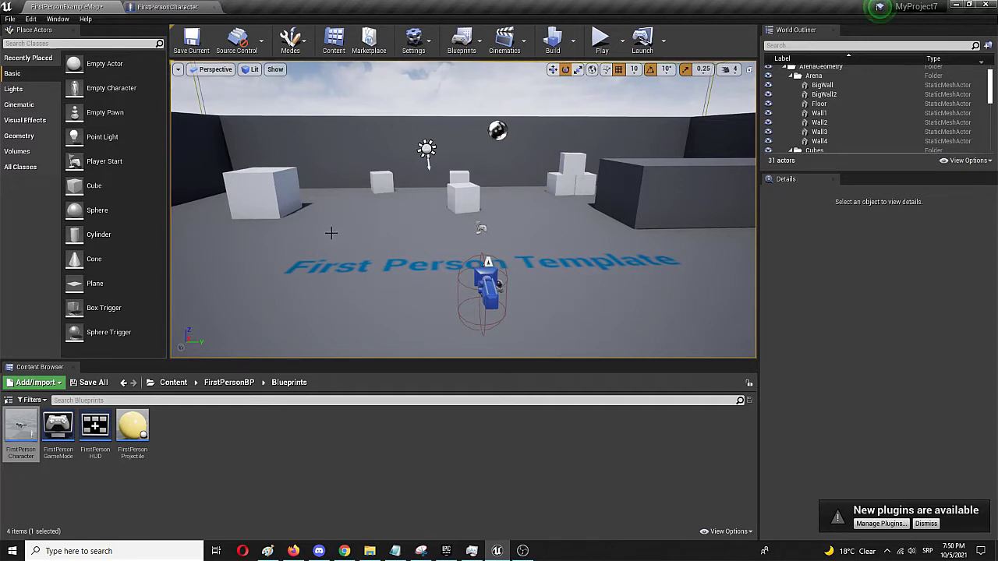
- Open World Settings from the Settings menu and scroll down to its Physics gravity options
{"action": "left_click", "coordinate": [425, 48]}
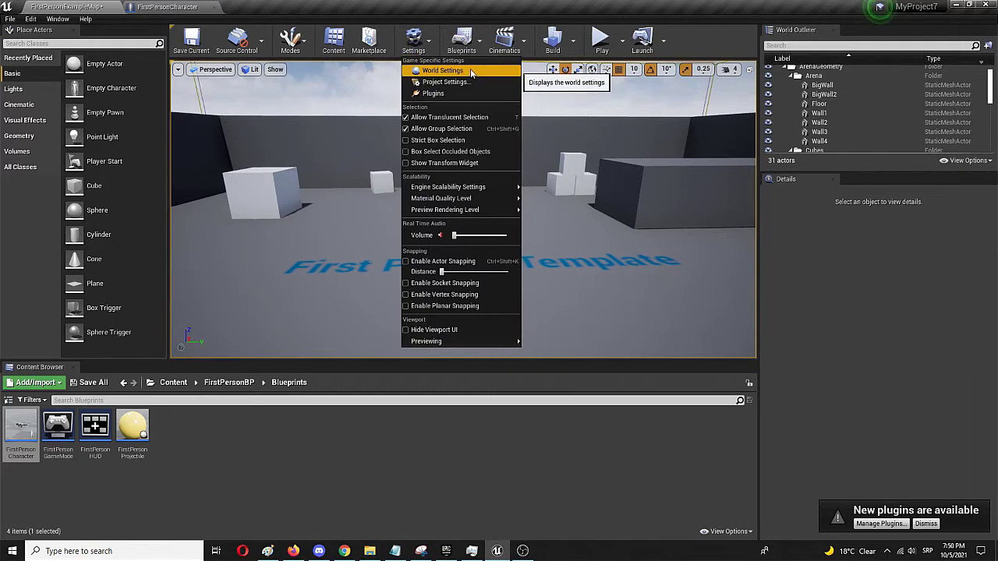
{"action": "left_click", "coordinate": [468, 72]}
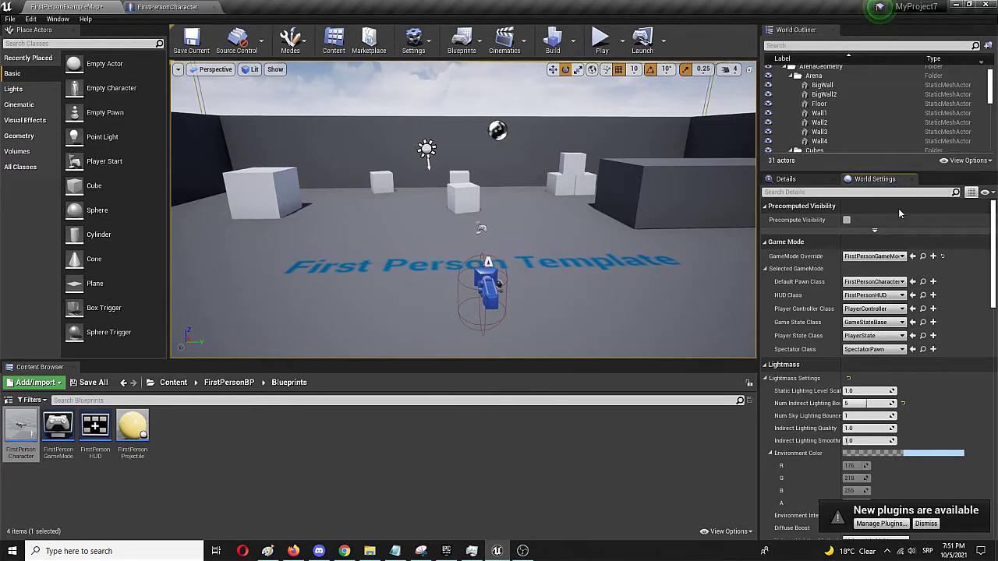
{"action": "scroll", "coordinate": [911, 242], "scroll_direction": "down", "scroll_amount": 2}
{"action": "scroll", "coordinate": [915, 257], "scroll_direction": "down", "scroll_amount": 2}
{"action": "scroll", "coordinate": [915, 257], "scroll_direction": "down", "scroll_amount": 2}
{"action": "scroll", "coordinate": [915, 257], "scroll_direction": "down", "scroll_amount": 2}
{"action": "scroll", "coordinate": [915, 257], "scroll_direction": "down", "scroll_amount": 2}
{"action": "scroll", "coordinate": [915, 258], "scroll_direction": "down", "scroll_amount": 2}
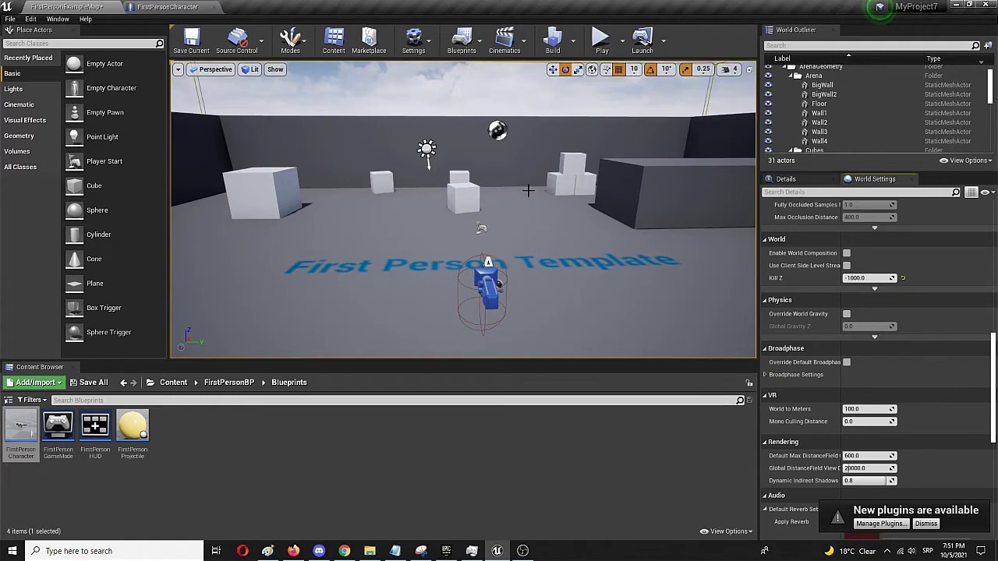
{"action": "left_click", "coordinate": [601, 39]}
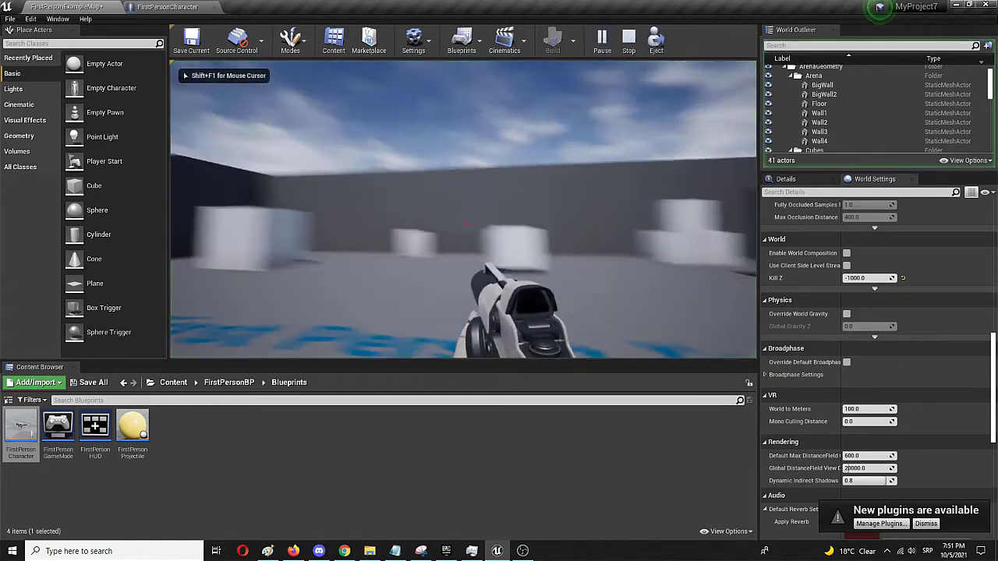
{"action": "key", "text": "w"}
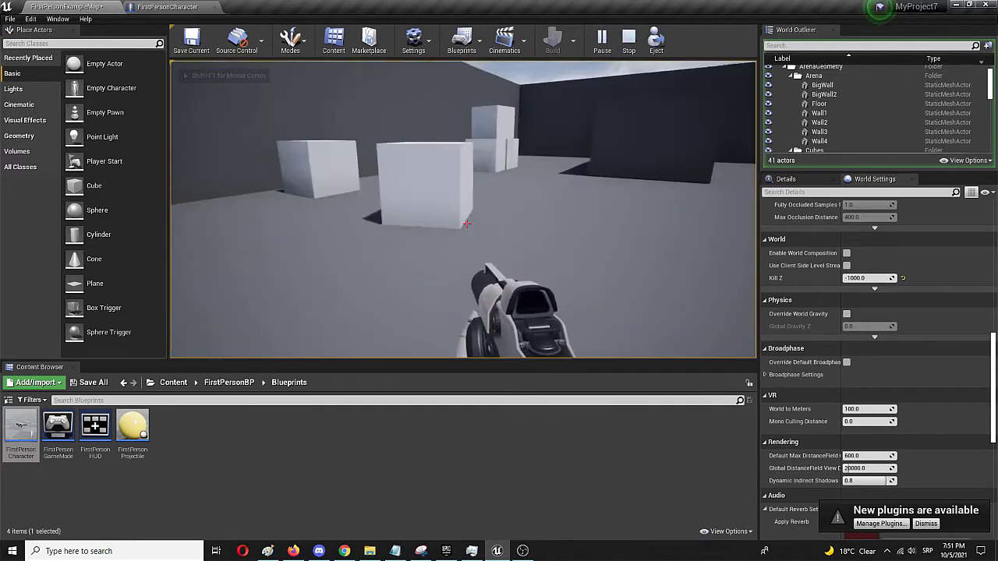
{"action": "key", "text": "s"}
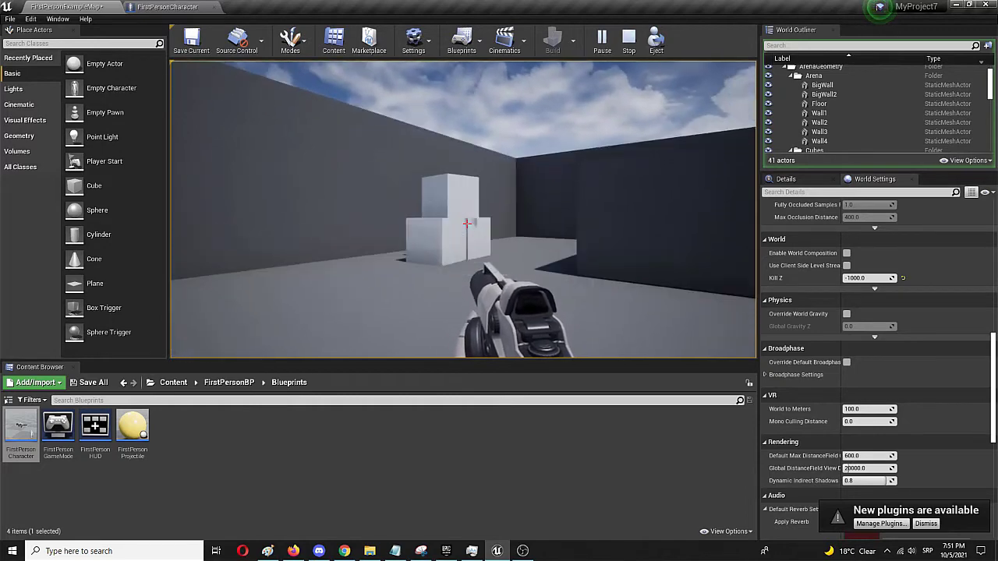
{"action": "left_click", "coordinate": [466, 223]}
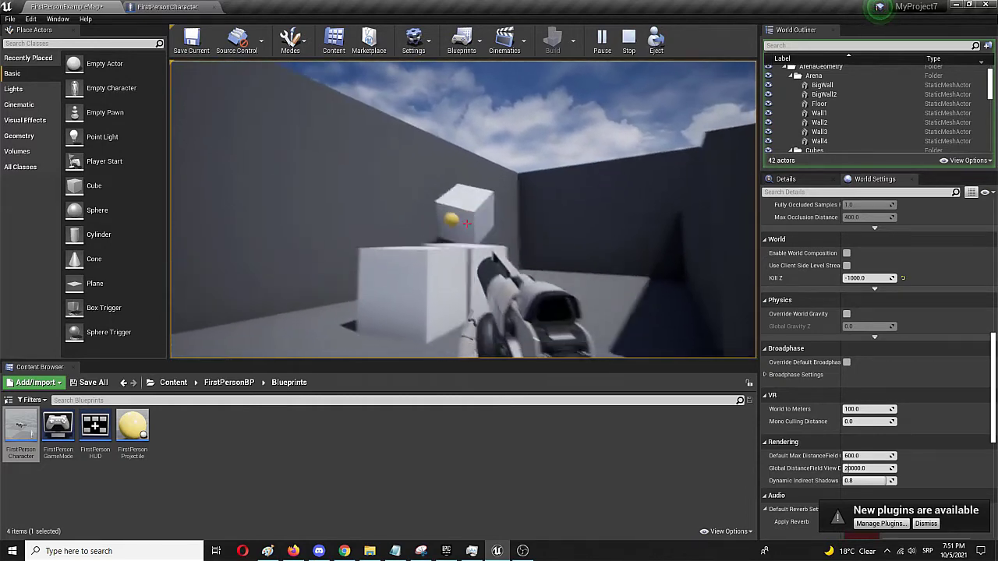
{"action": "key", "text": "w"}
{"action": "key", "text": "s"}
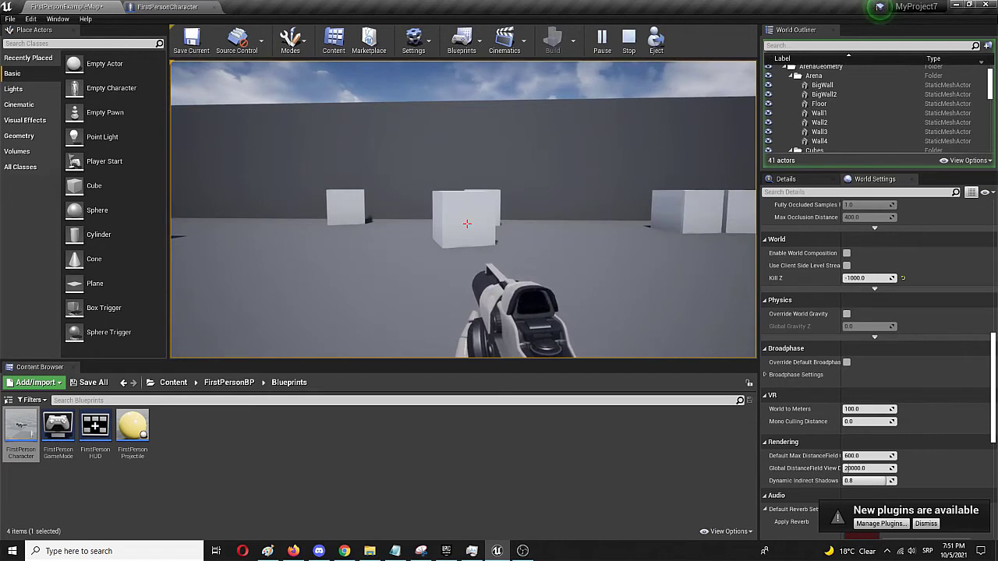
{"action": "key", "text": "Escape"}
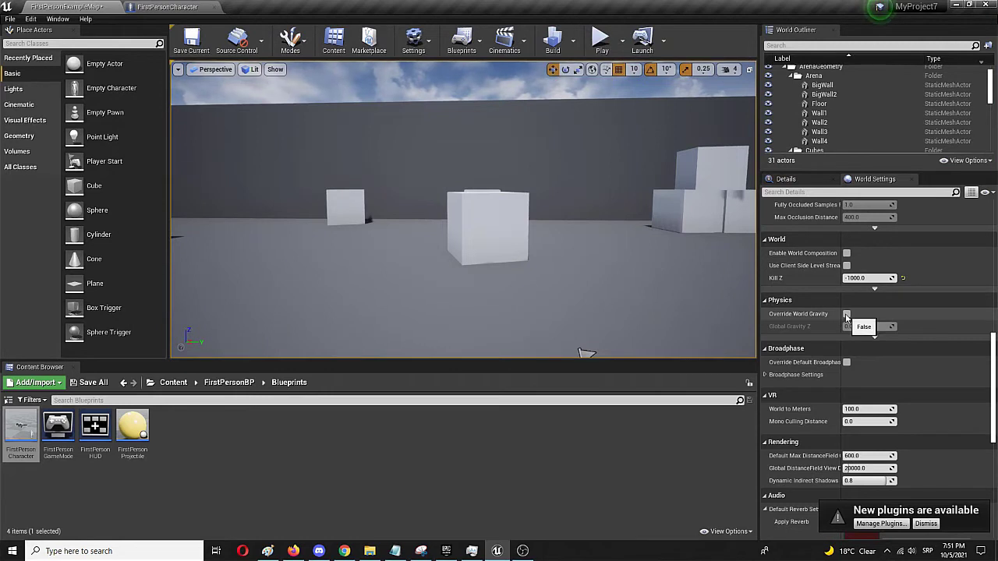
- Enable Override World Gravity with Global Gravity Z at 5.0, then briefly play-test the level
{"action": "left_click", "coordinate": [846, 314]}
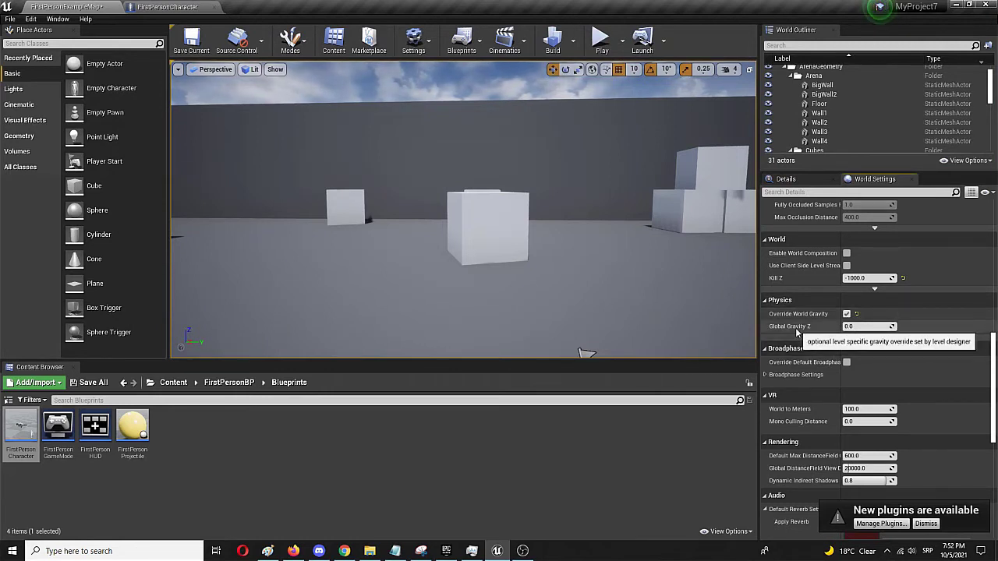
{"action": "left_click", "coordinate": [860, 328]}
{"action": "type", "text": "5"}
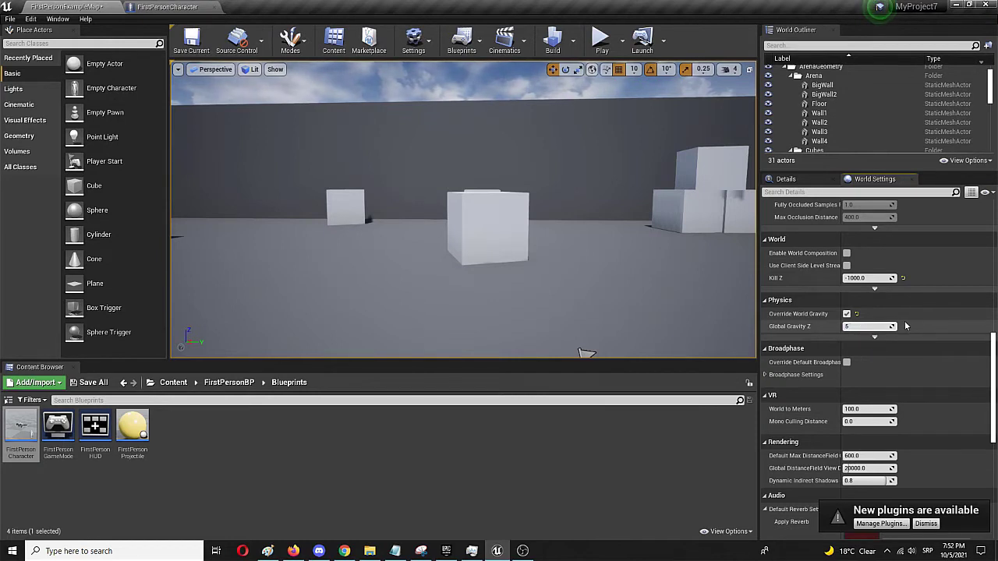
{"action": "key", "text": "Return"}
{"action": "left_click", "coordinate": [600, 48]}
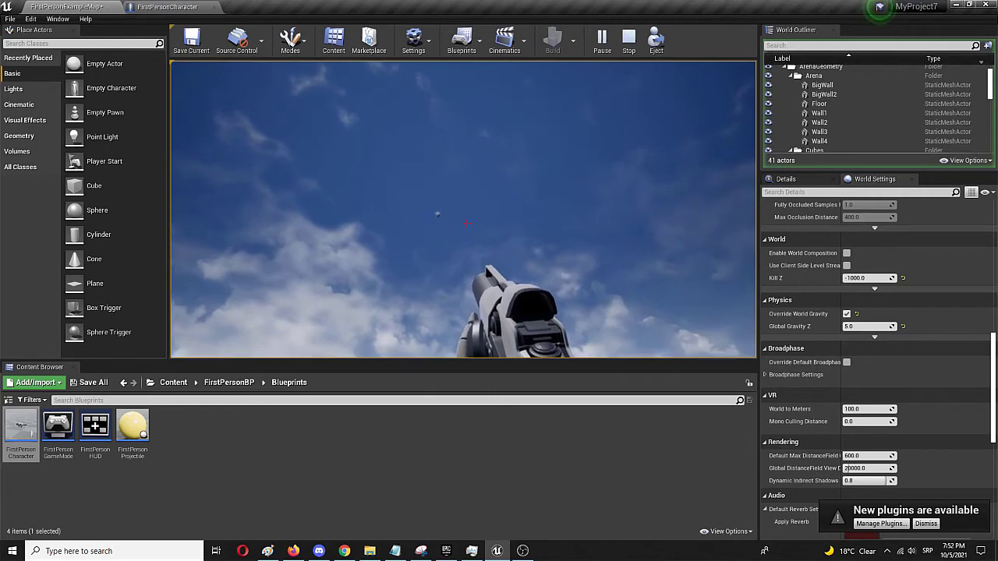
{"action": "key", "text": "Escape"}
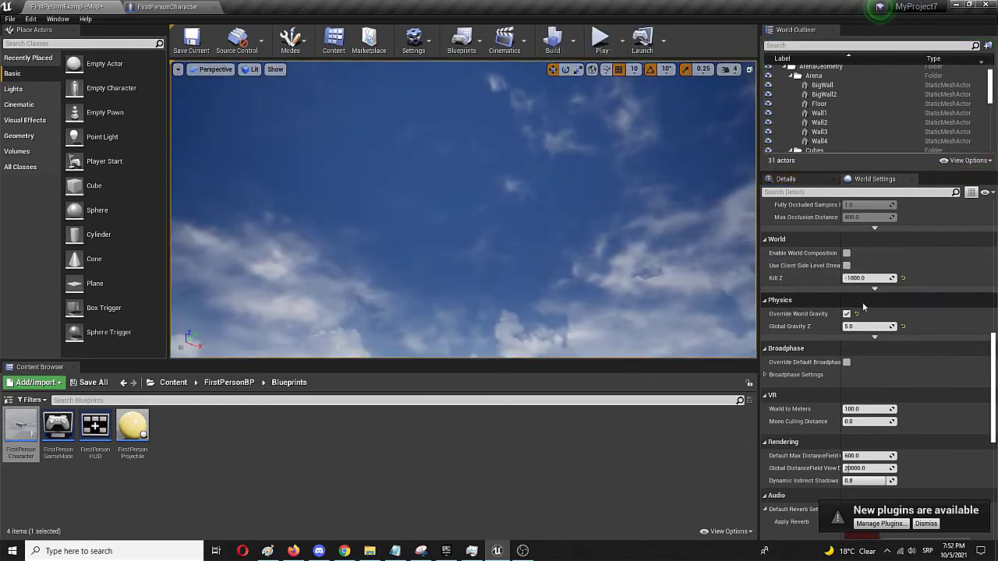
- Change Global Gravity Z from 5.0 to -1000
{"action": "left_click", "coordinate": [865, 326]}
{"action": "type", "text": "-980"}
{"action": "key", "text": "ctrl+z"}
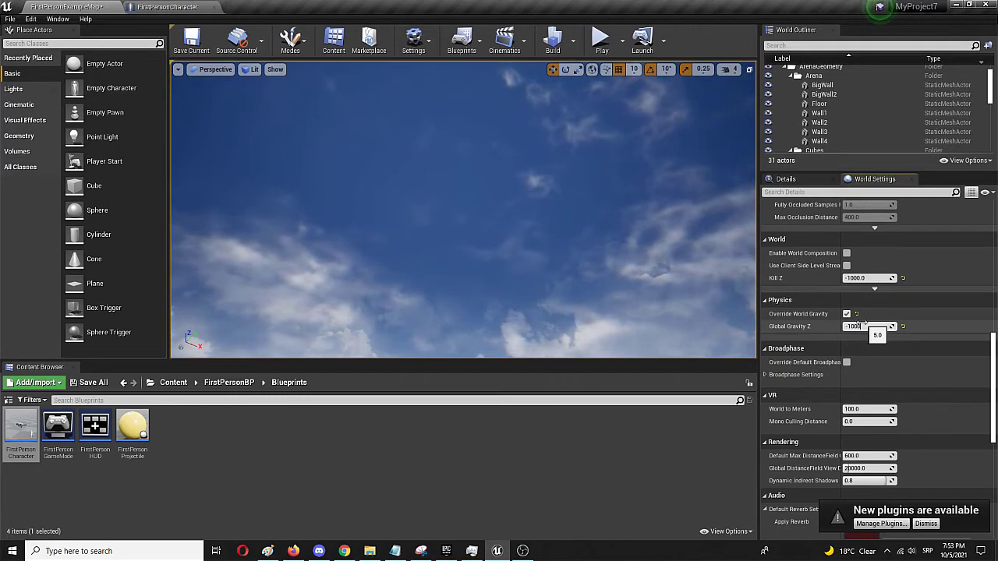
{"action": "left_click", "coordinate": [874, 337]}
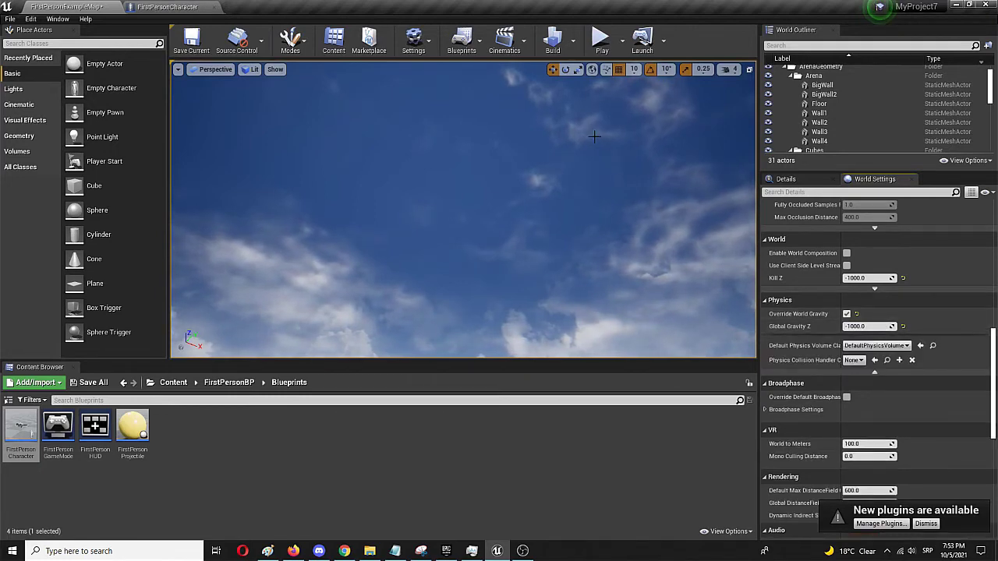
- Play-test the level at -1000 gravity, walking across the arena toward the cubes, then stop
{"action": "left_click", "coordinate": [600, 39]}
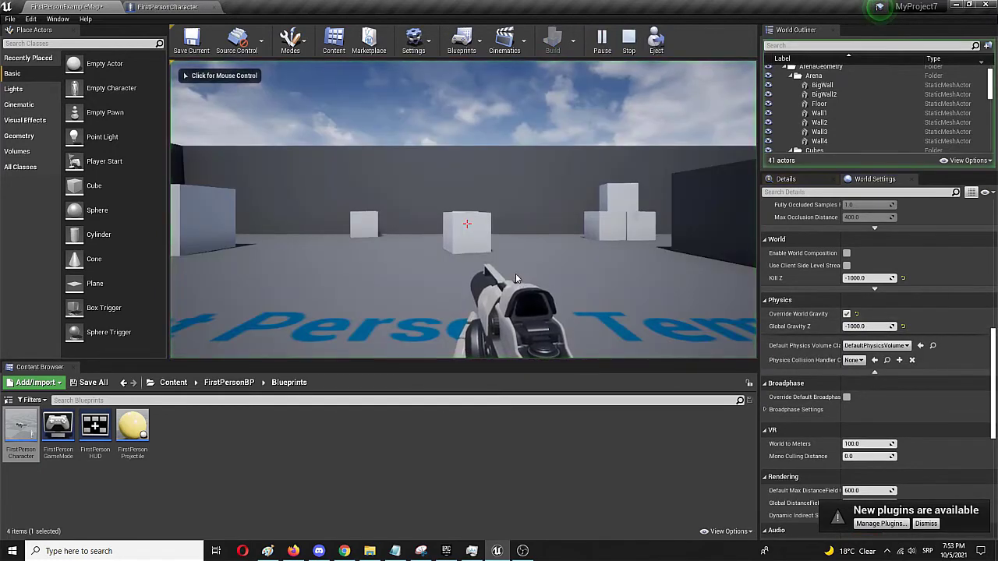
{"action": "left_click", "coordinate": [449, 276]}
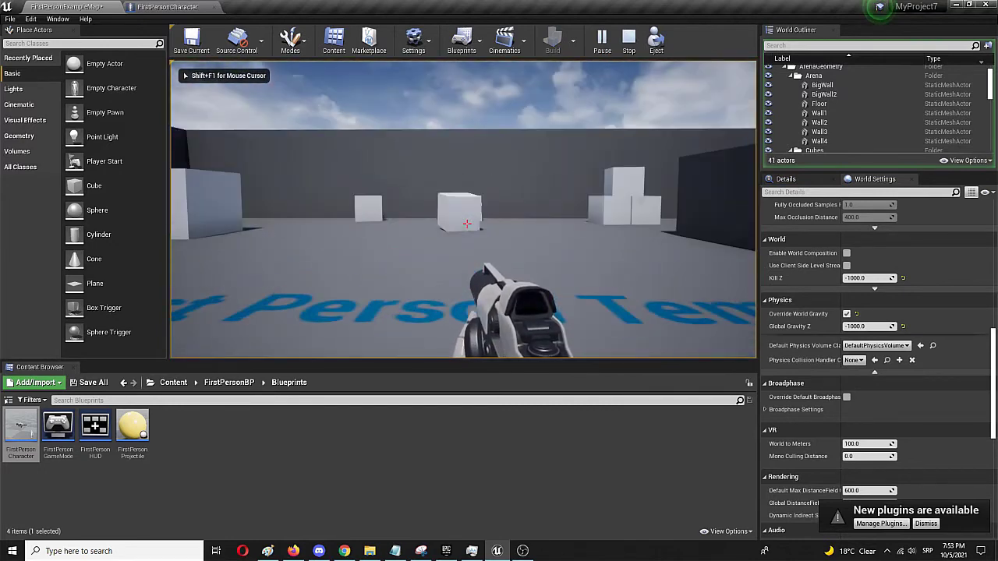
{"action": "key", "text": "w"}
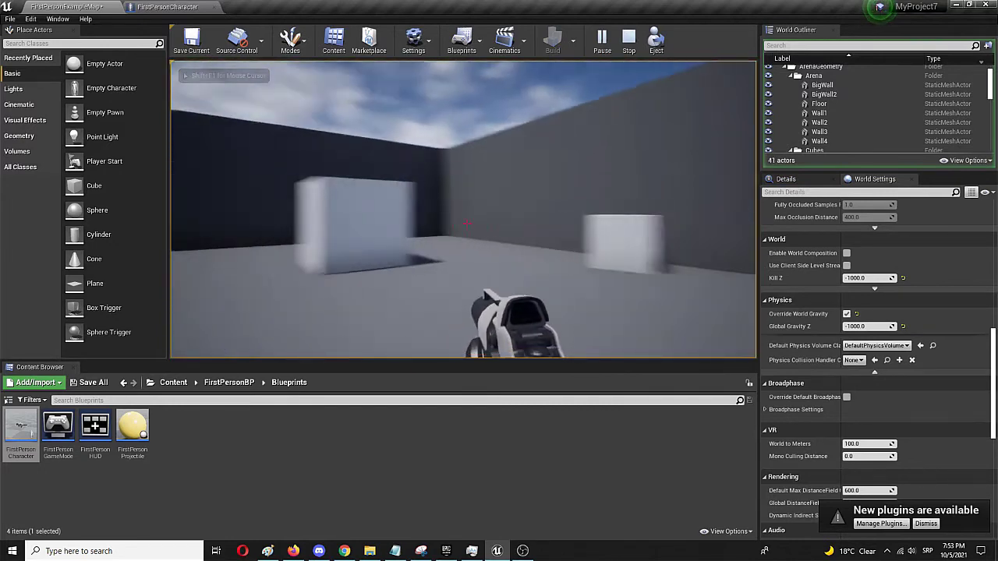
{"action": "key", "text": "w"}
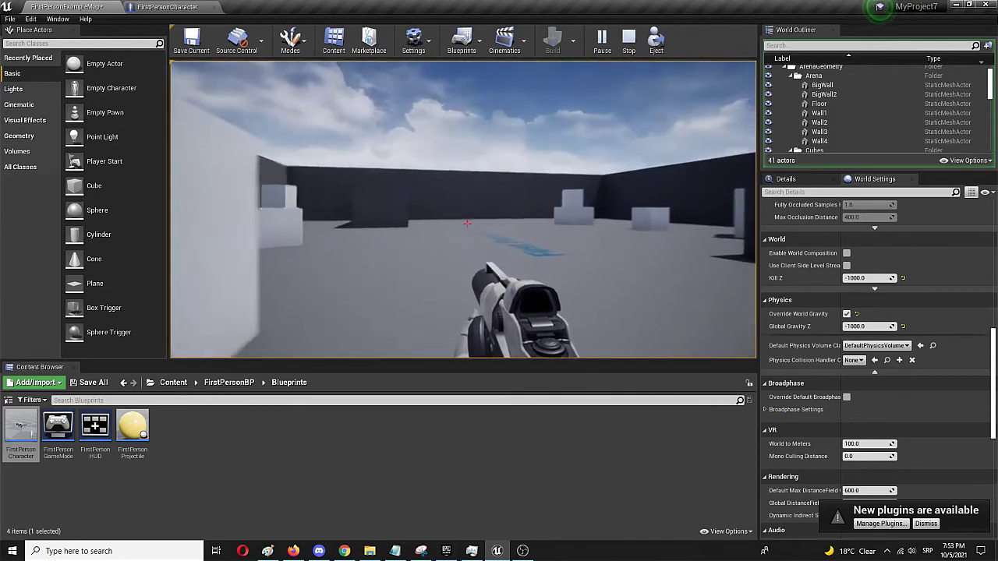
{"action": "key", "text": "w"}
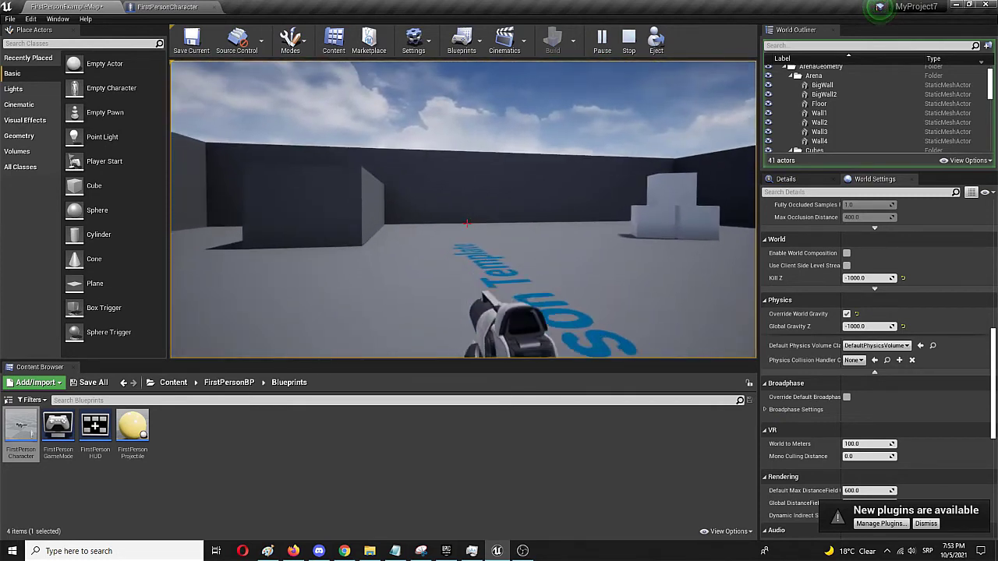
{"action": "key", "text": "w"}
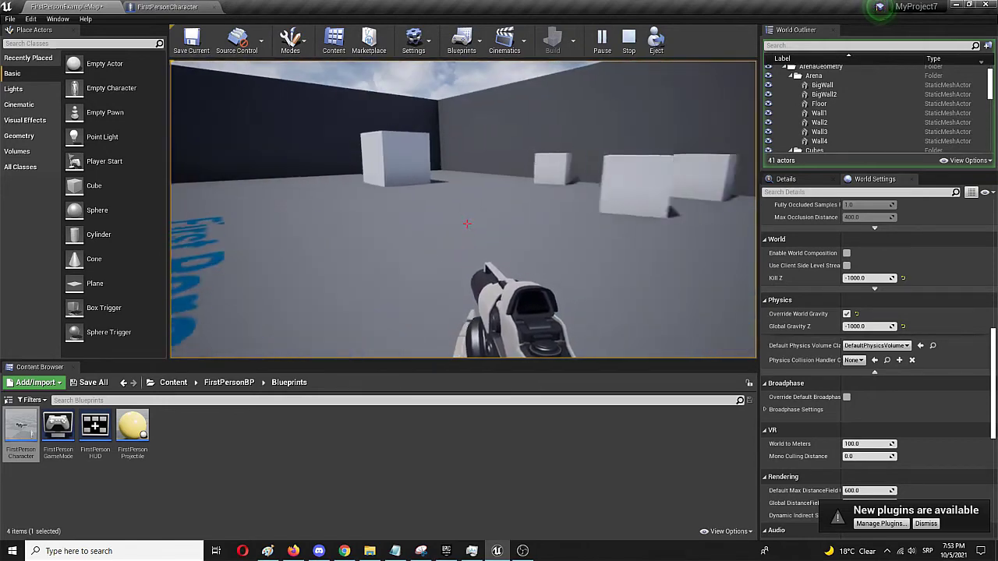
{"action": "key", "text": "w"}
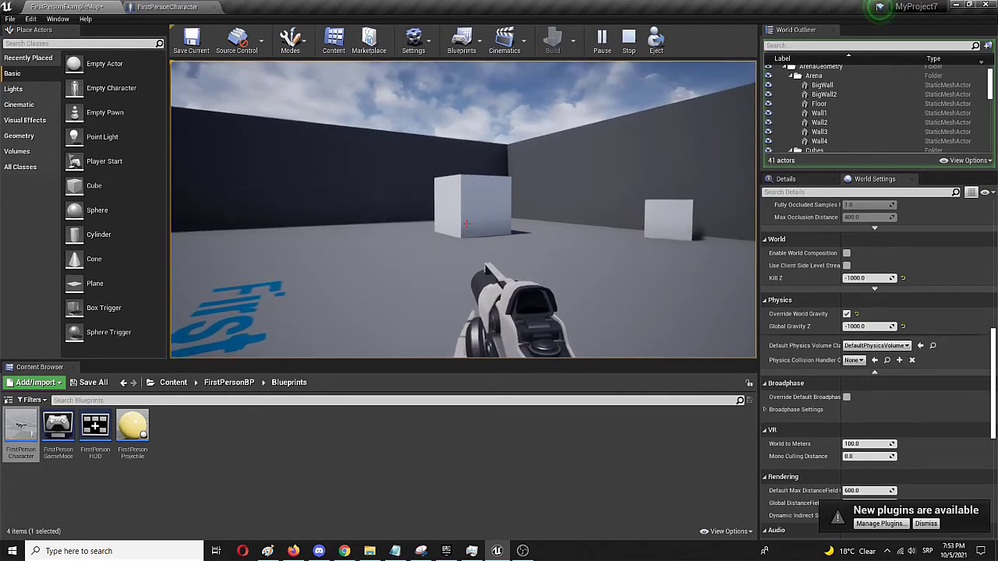
{"action": "key", "text": "Escape"}
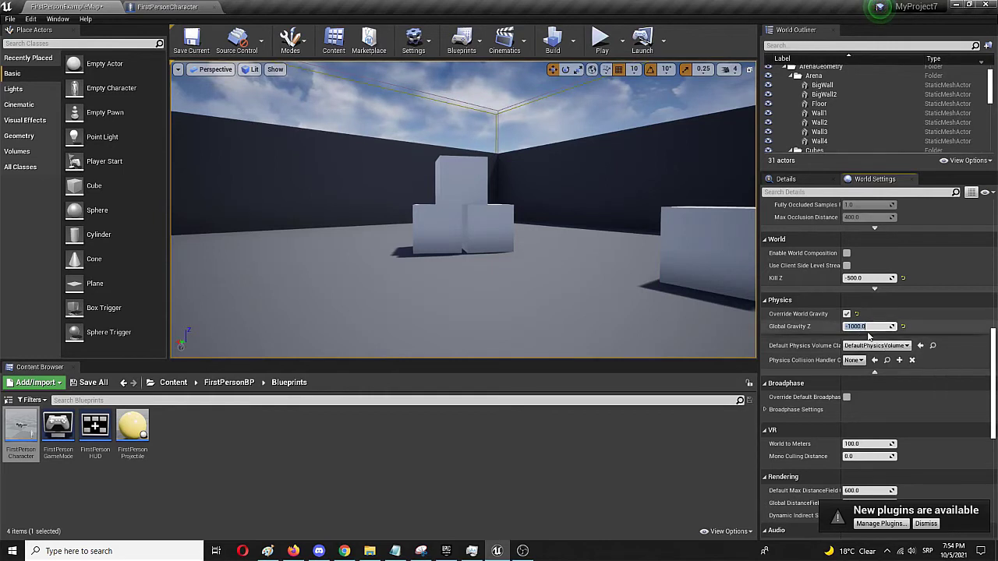
- Edit Global Gravity Z to read -500
{"action": "left_click", "coordinate": [851, 327]}
{"action": "left_click", "coordinate": [849, 327]}
{"action": "left_click_drag", "start_coordinate": [849, 327], "coordinate": [863, 327]}
{"action": "type", "text": "-5000"}
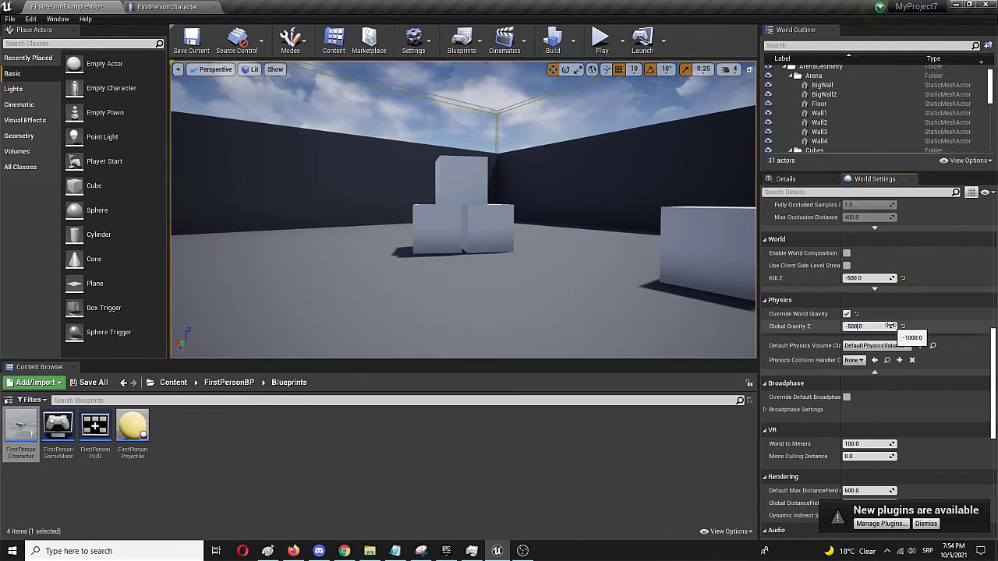
{"action": "key", "text": "Return"}
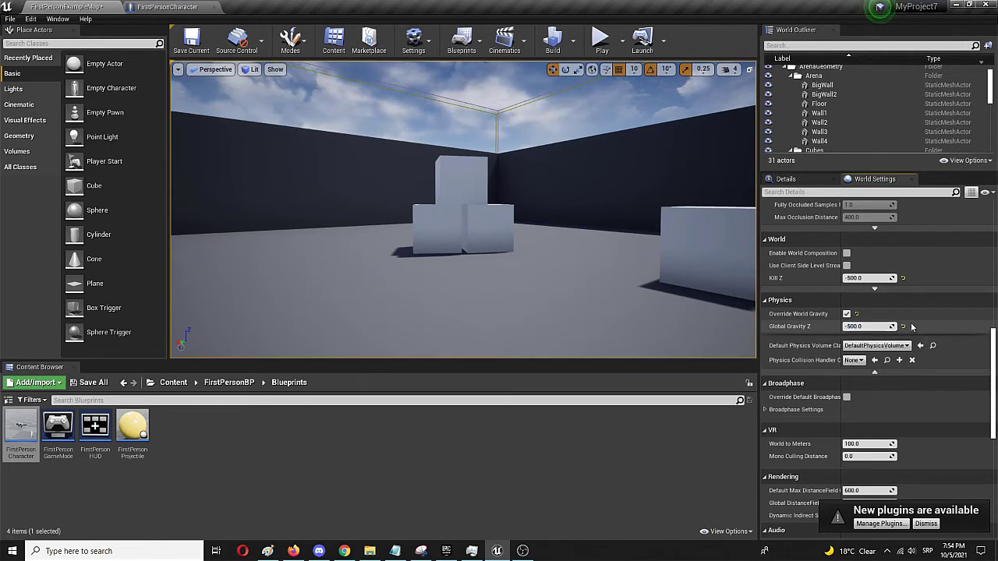
- Play the level at -500 gravity, shooting the centre cubes and walking around the arena
{"action": "left_click", "coordinate": [598, 47]}
{"action": "left_click", "coordinate": [461, 259]}
{"action": "left_click", "coordinate": [461, 260]}
{"action": "key", "text": "w"}
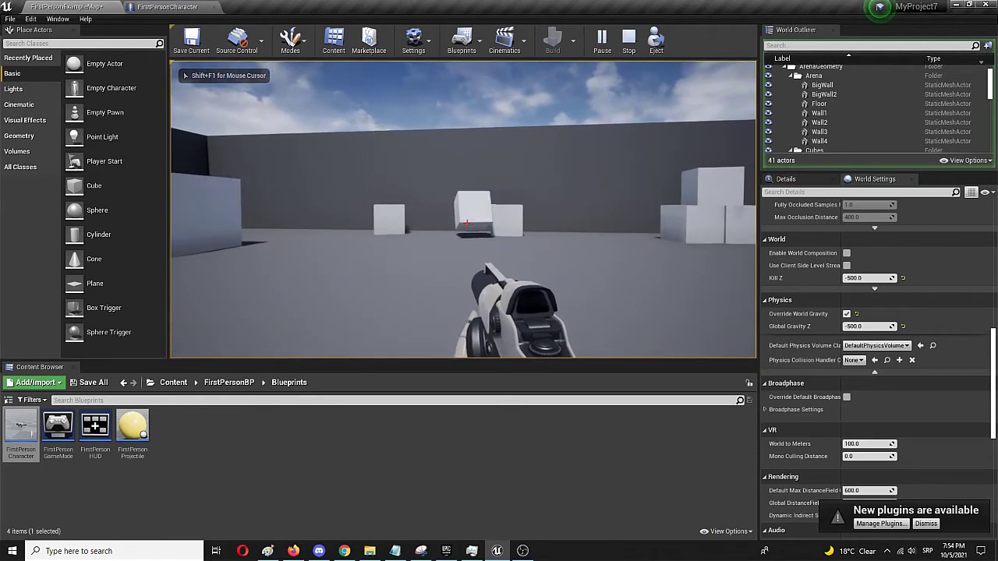
{"action": "key", "text": "w"}
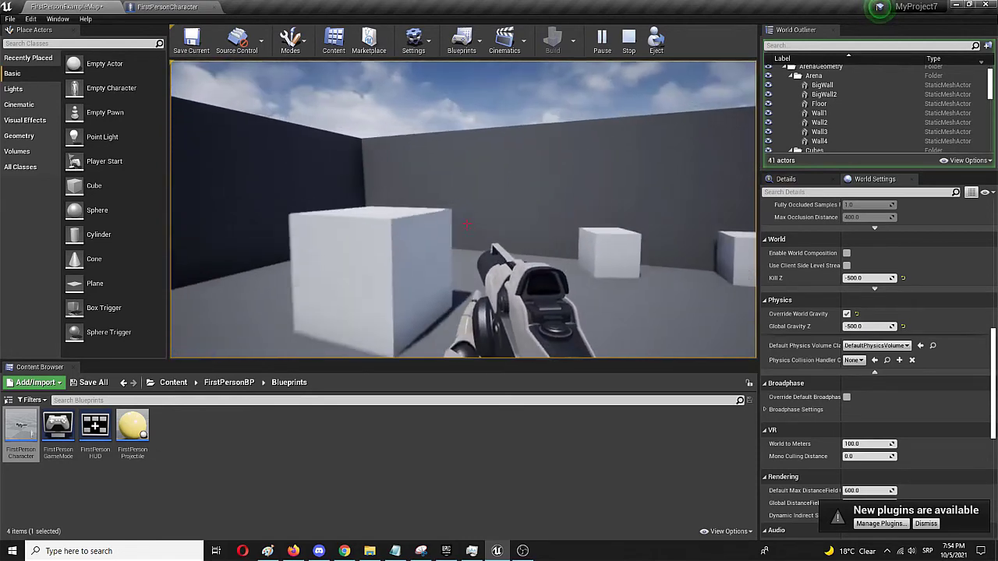
{"action": "key", "text": "s"}
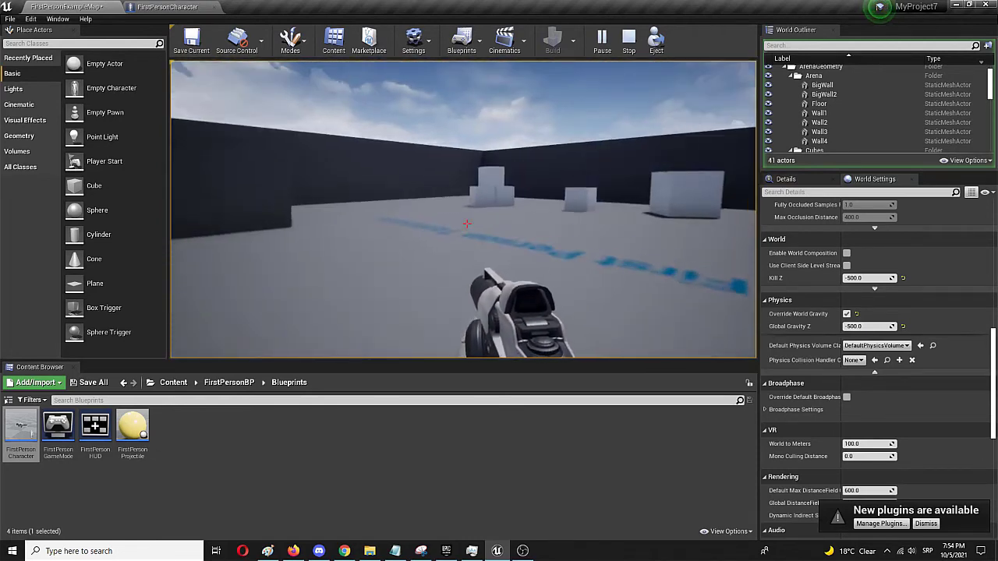
{"action": "key", "text": "w"}
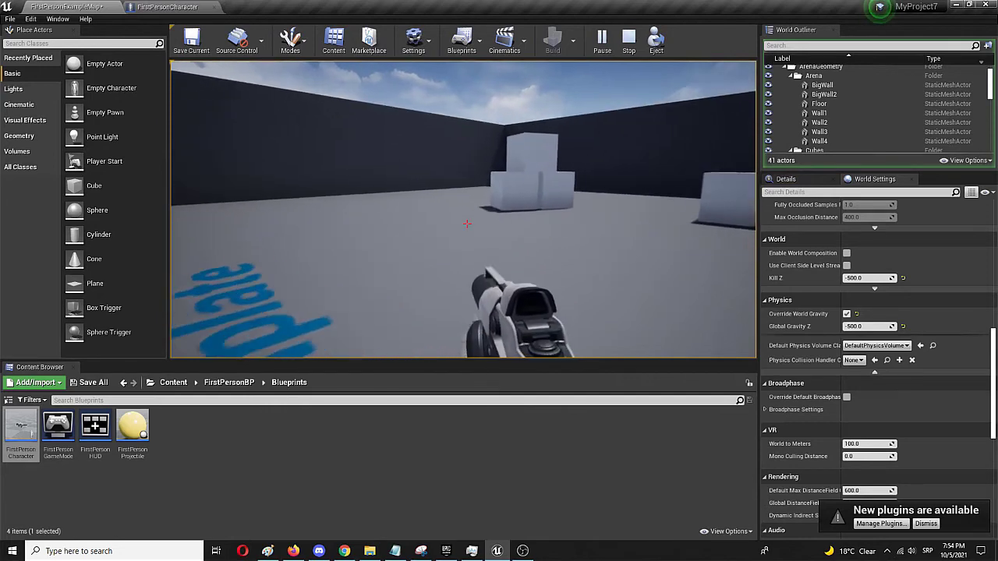
{"action": "key", "text": "w"}
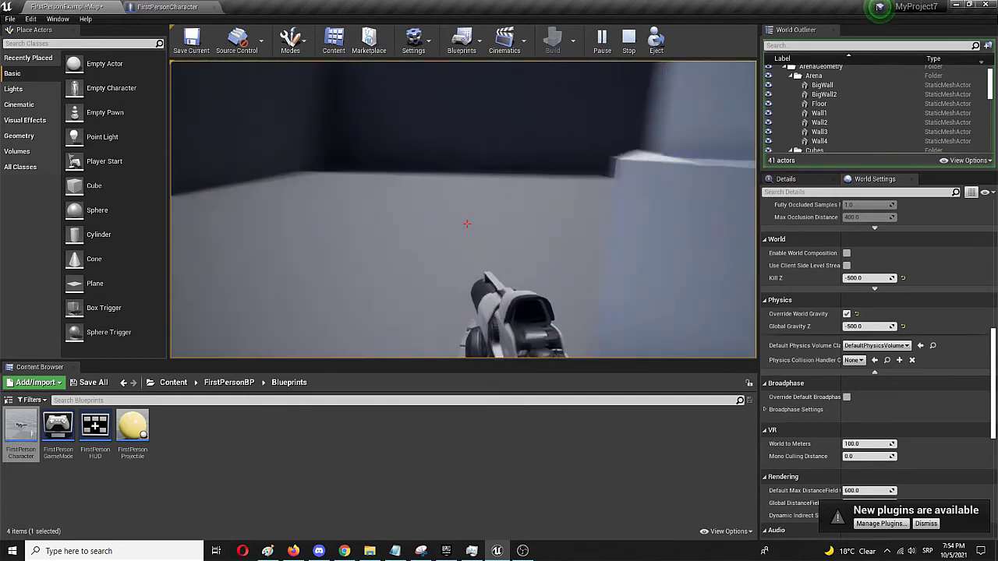
- Knock the stacked cubes into the air, walk around the arena, and end play
{"action": "left_click", "coordinate": [467, 224]}
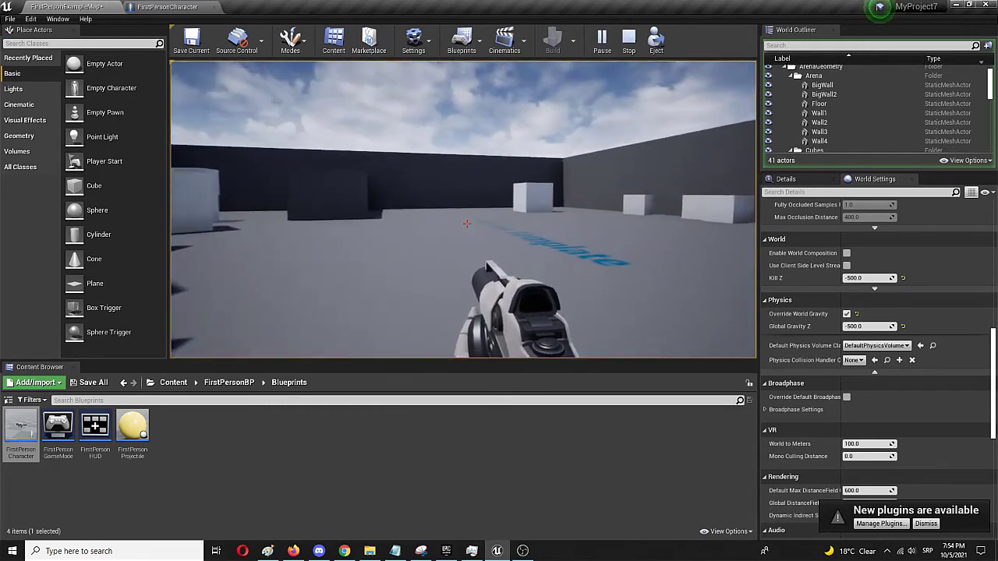
{"action": "key", "text": "w"}
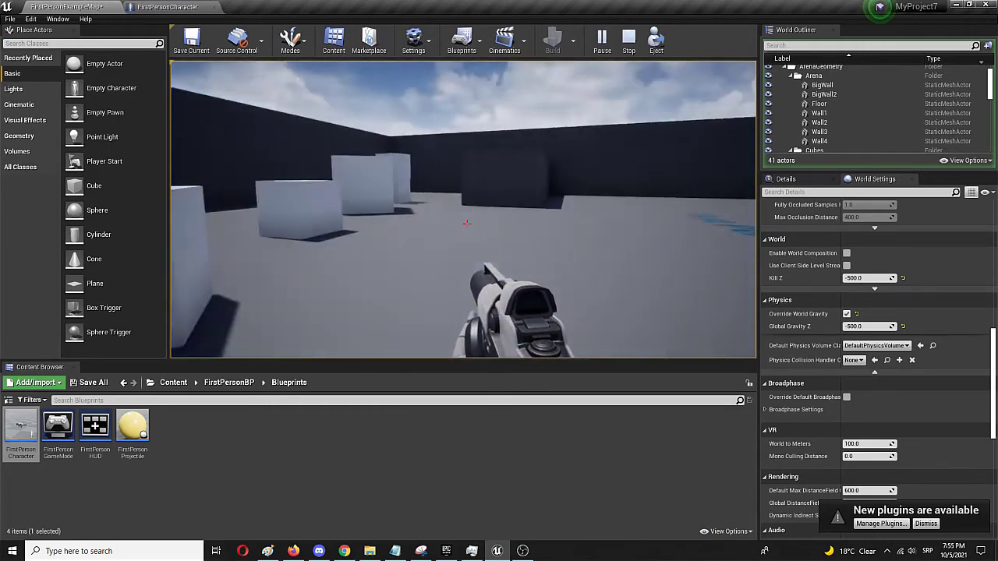
{"action": "key", "text": "w"}
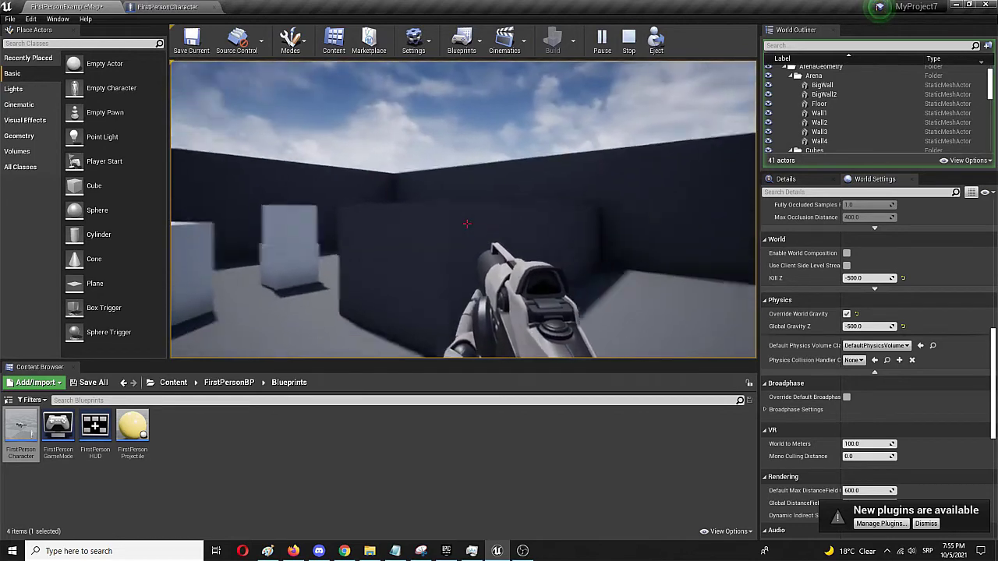
{"action": "key", "text": "w"}
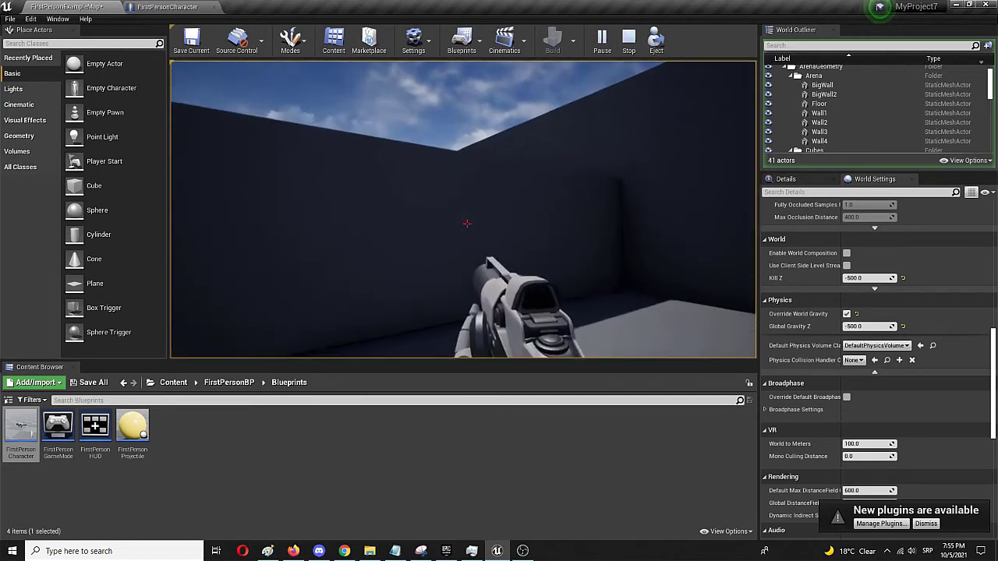
{"action": "key", "text": "w"}
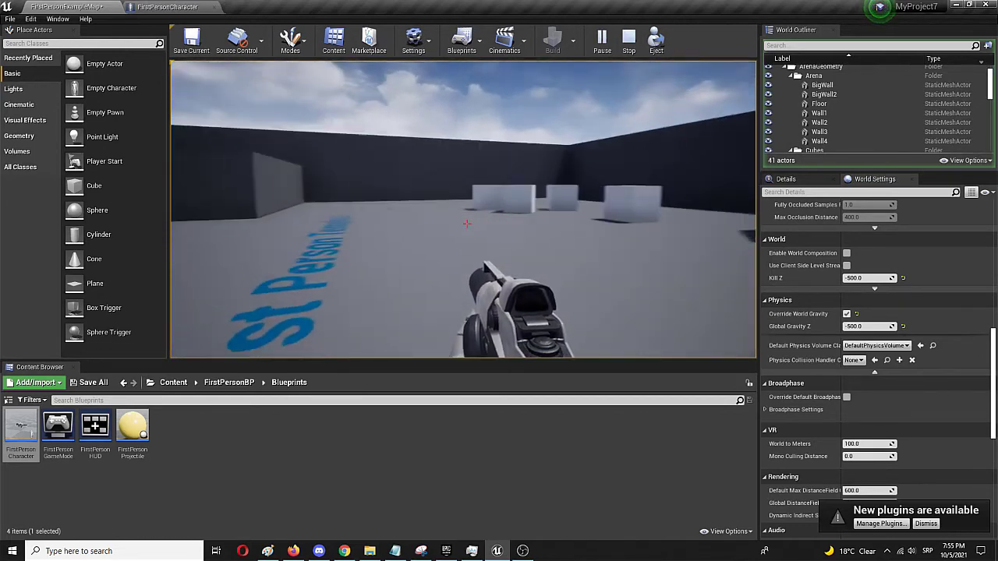
{"action": "key", "text": "Escape"}
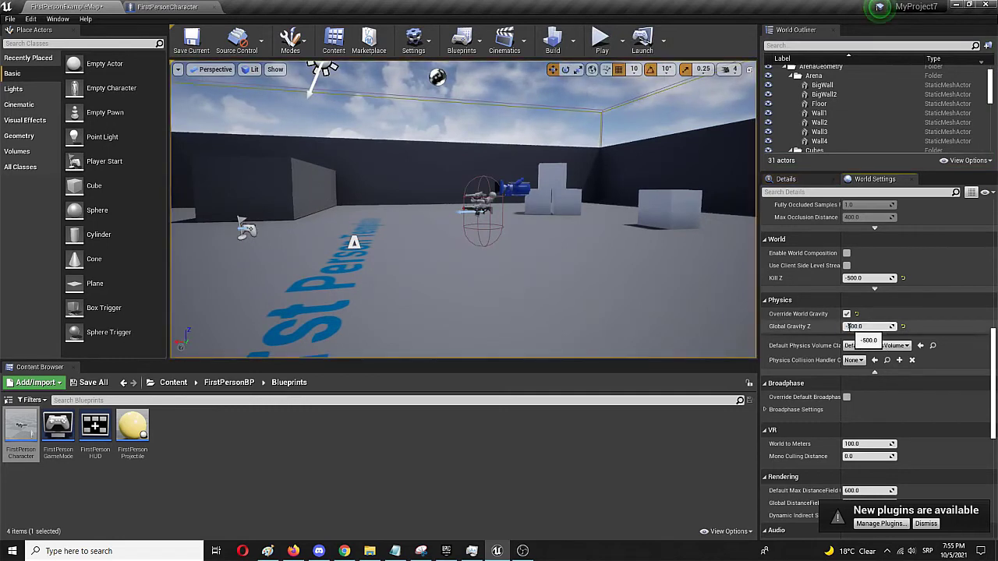
- Set Global Gravity Z to -300 and save FirstPersonExampleMap
{"action": "type", "text": "-300"}
{"action": "key", "text": "Return"}
{"action": "left_click", "coordinate": [644, 305]}
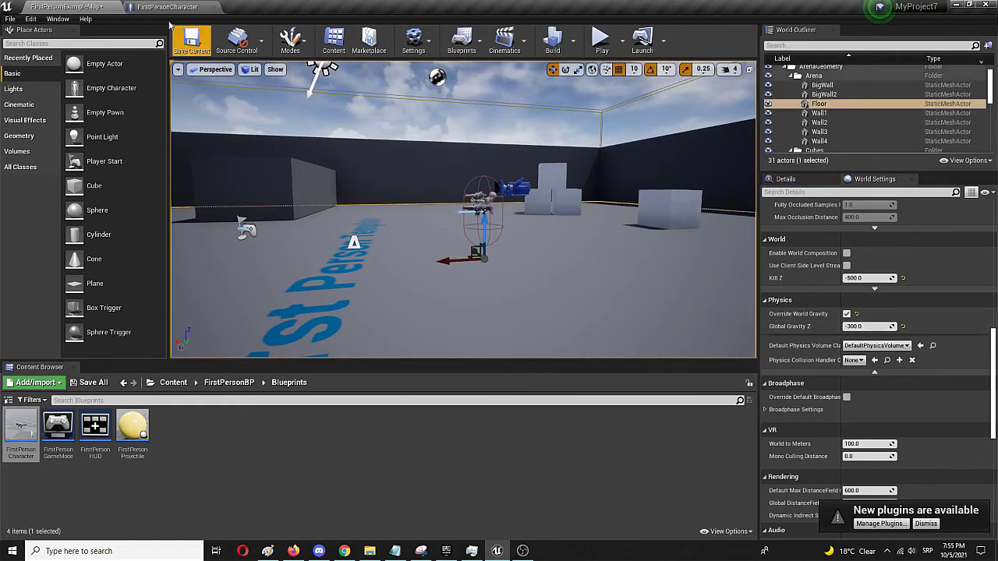
{"action": "left_click", "coordinate": [192, 39]}
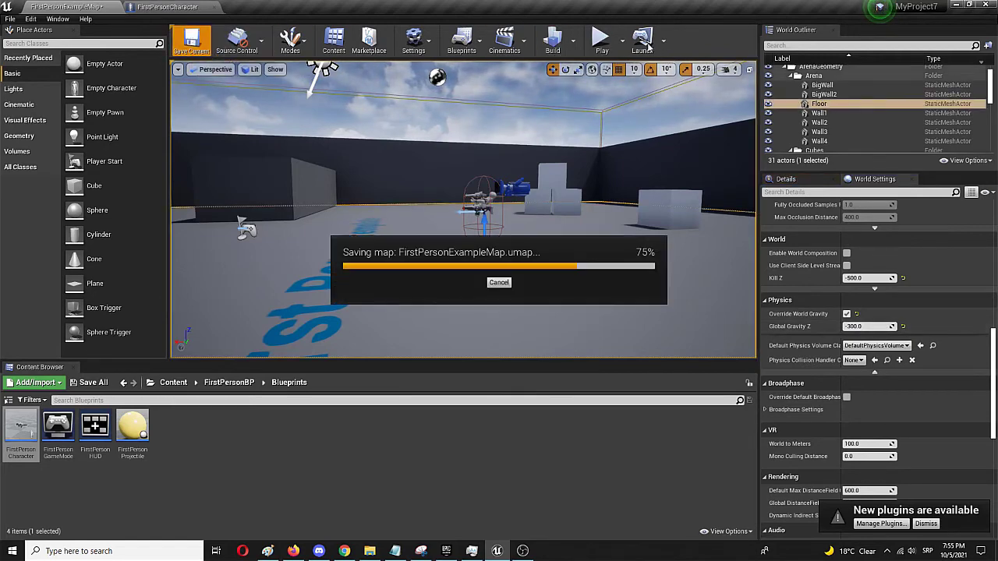
- Play the level under -300 gravity, stepping around and jumping repeatedly to feel it
{"action": "left_click", "coordinate": [604, 39]}
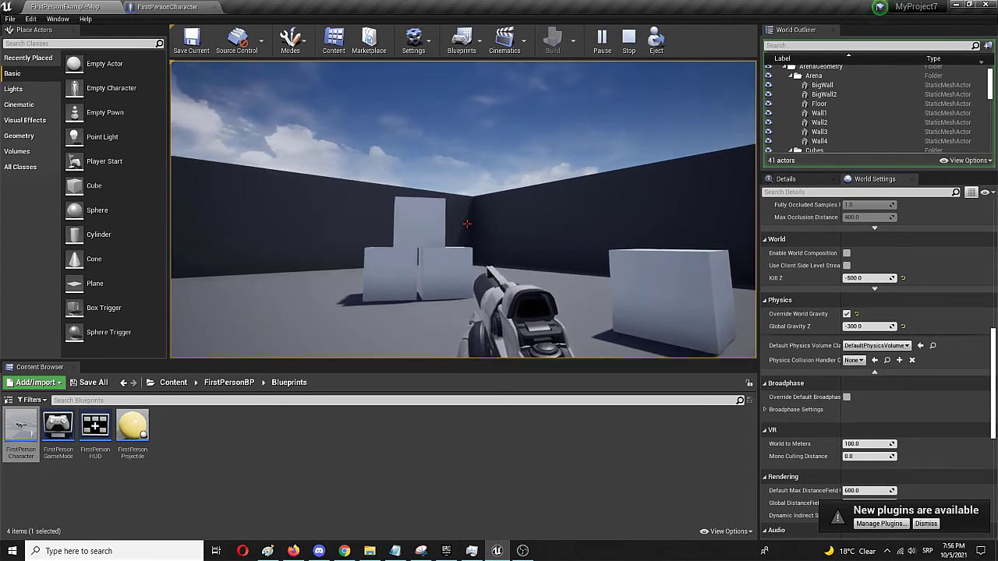
{"action": "key", "text": "s"}
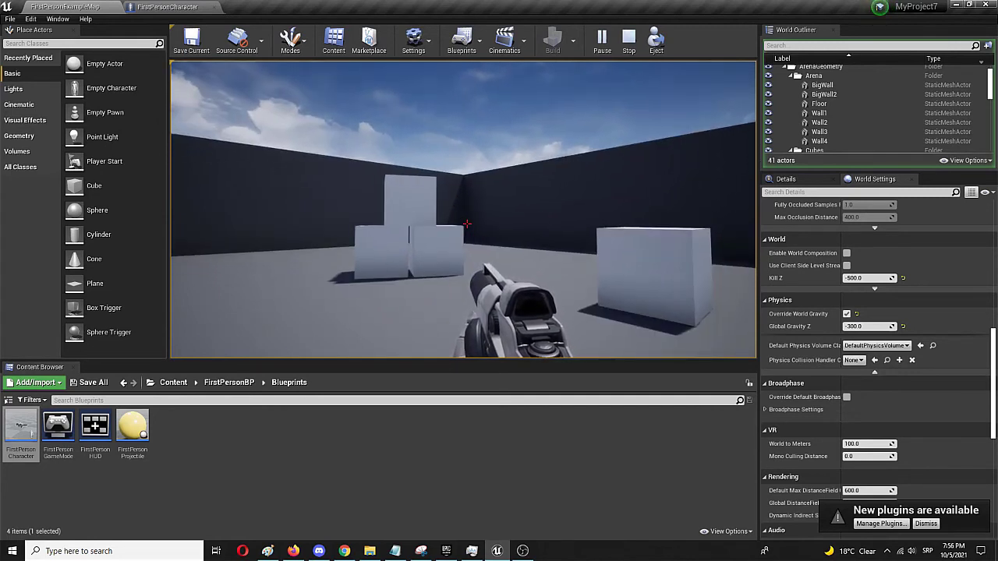
{"action": "key", "text": "w"}
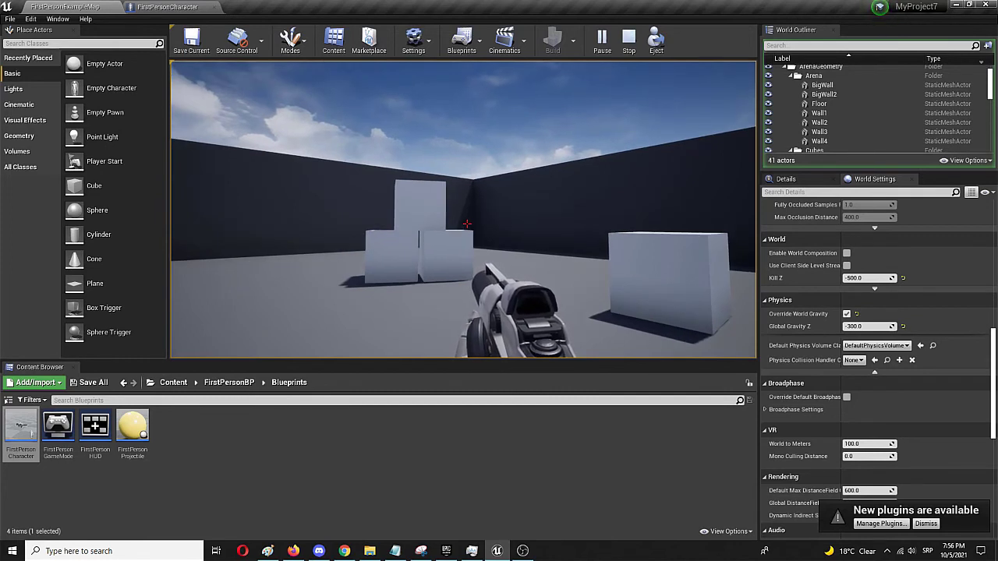
{"action": "key", "text": "space"}
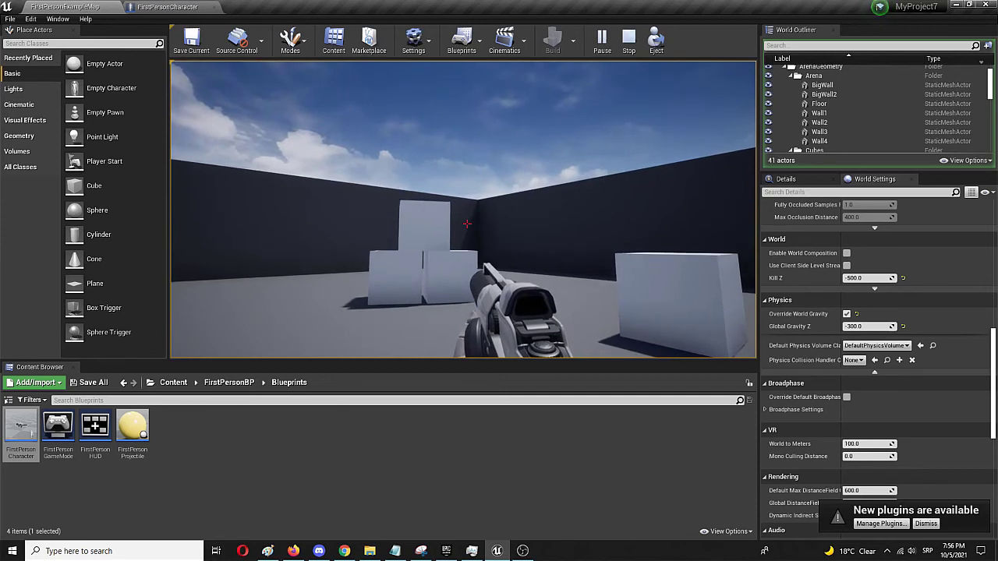
{"action": "key", "text": "space"}
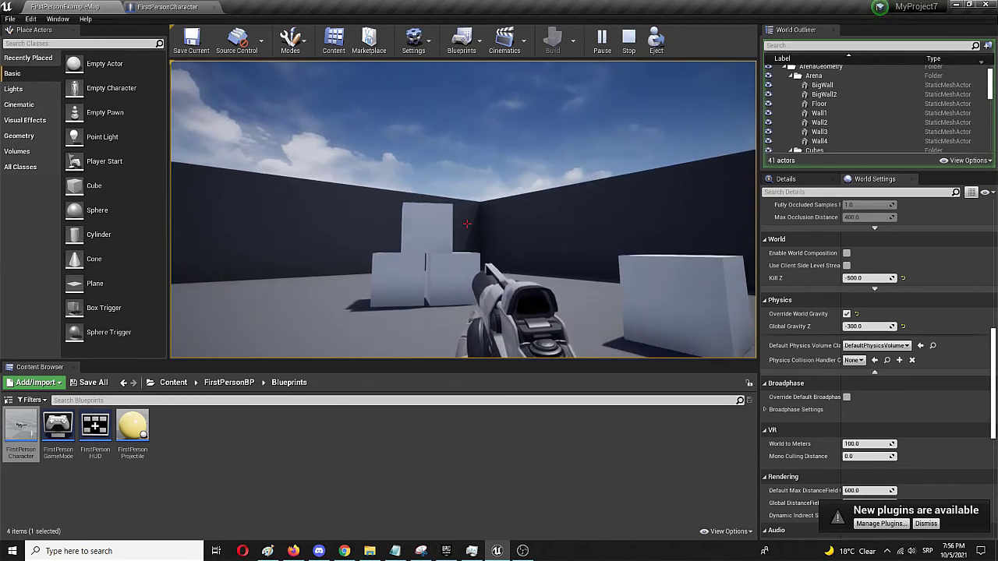
{"action": "key", "text": "space"}
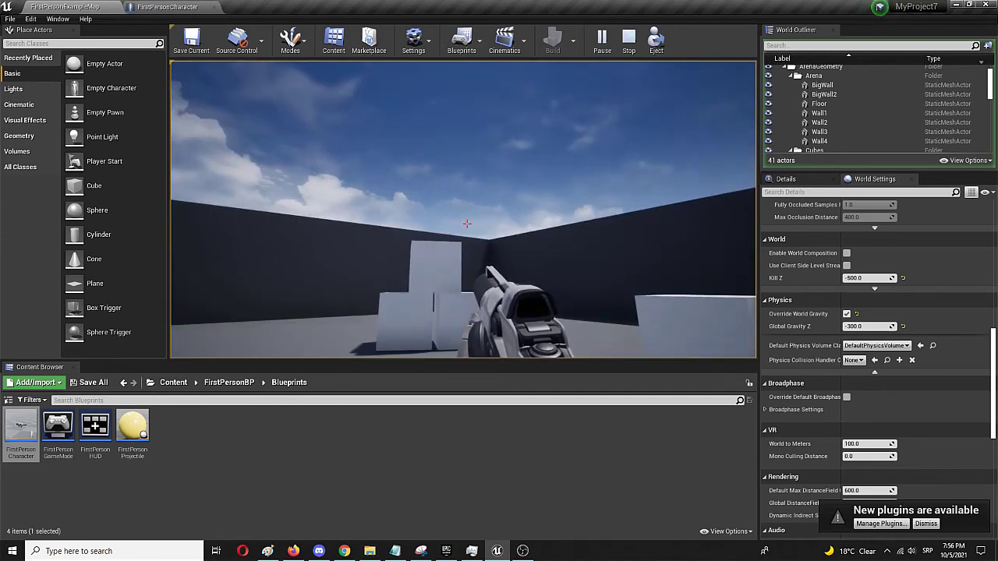
{"action": "key", "text": "space"}
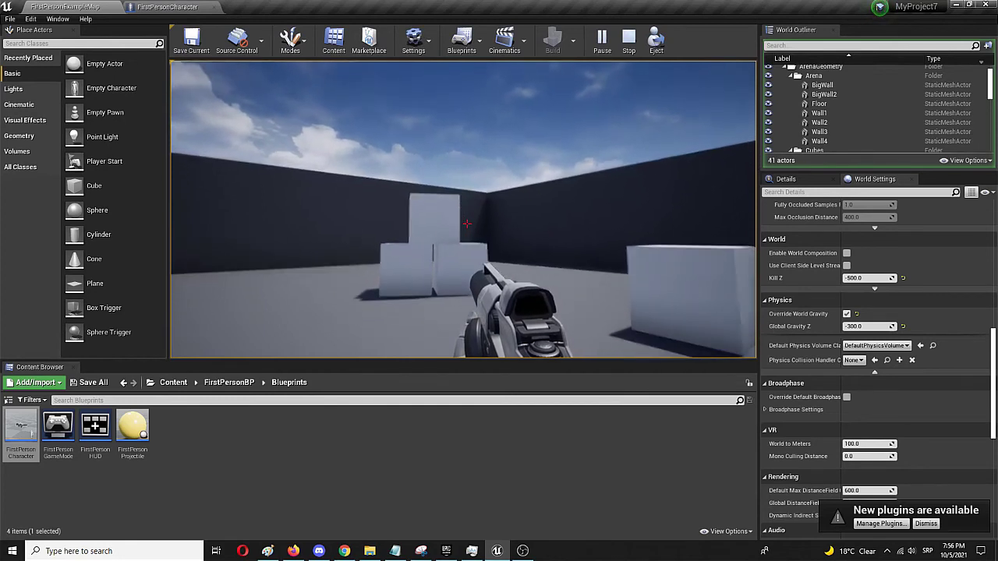
{"action": "key", "text": "space"}
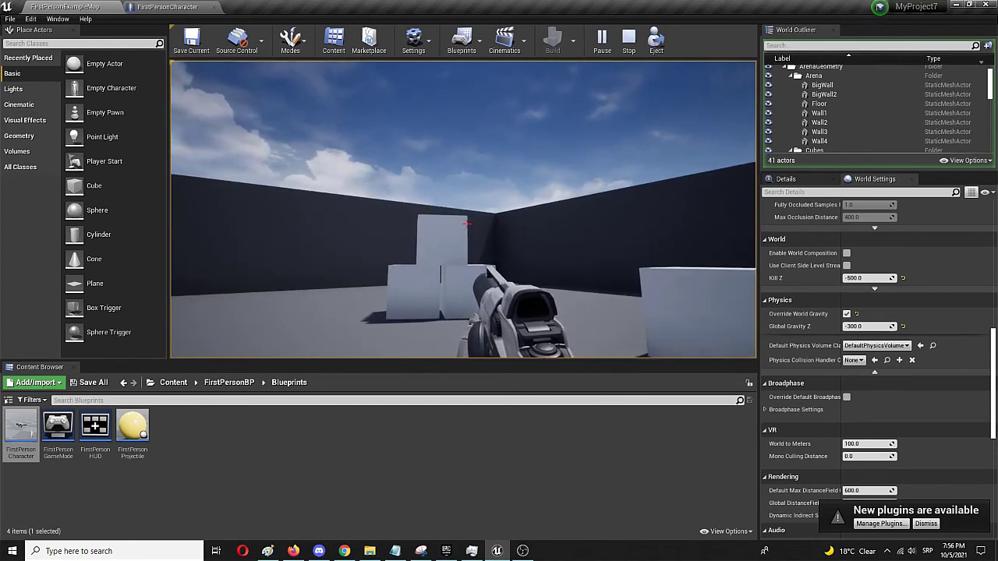
{"action": "key", "text": "space"}
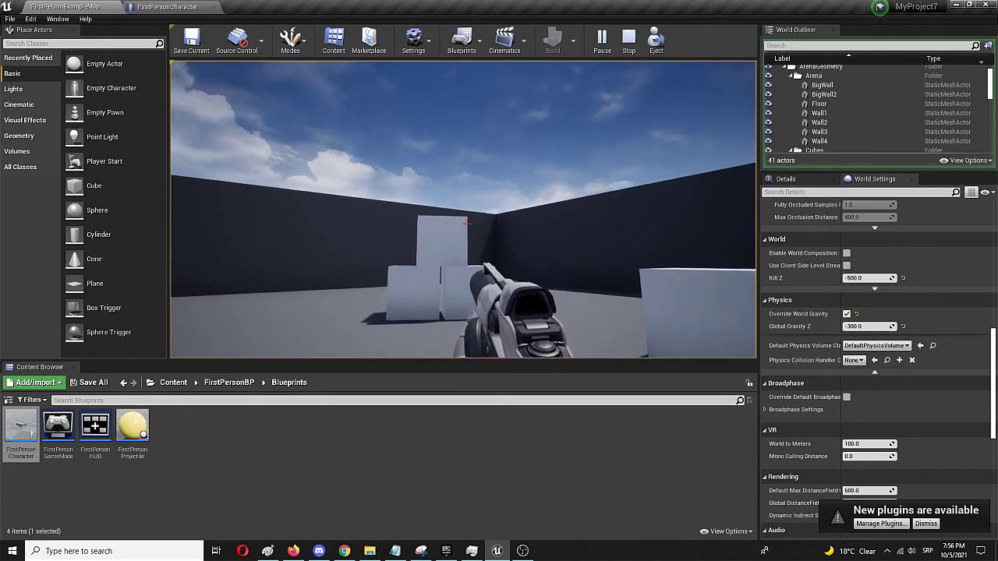